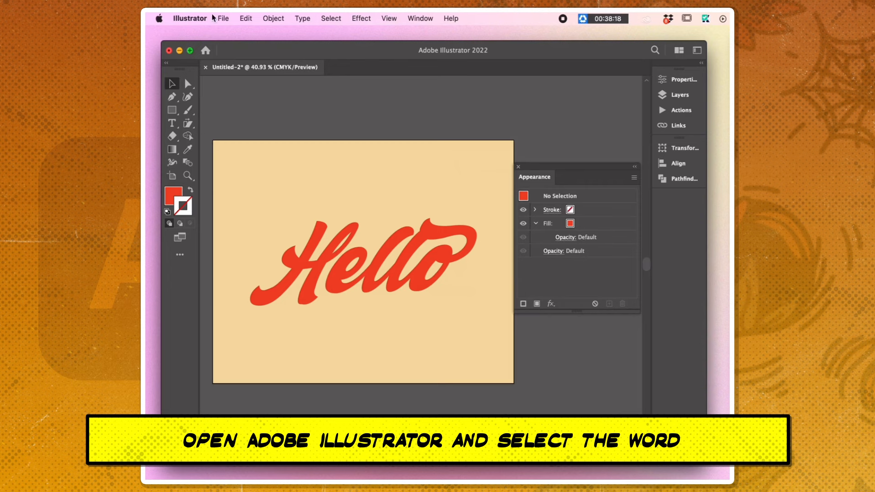
- Add a dark blue 5 pt stroke to the Hello text
click(409, 266)
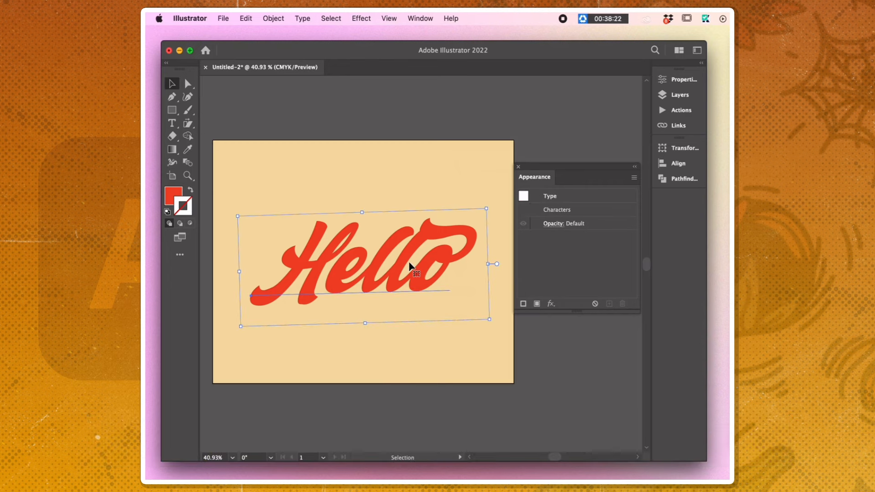
click(523, 303)
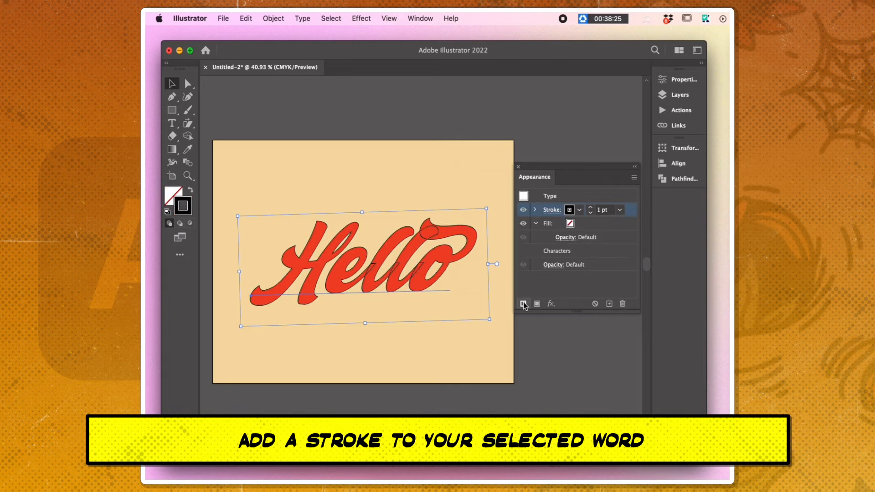
click(579, 210)
click(534, 230)
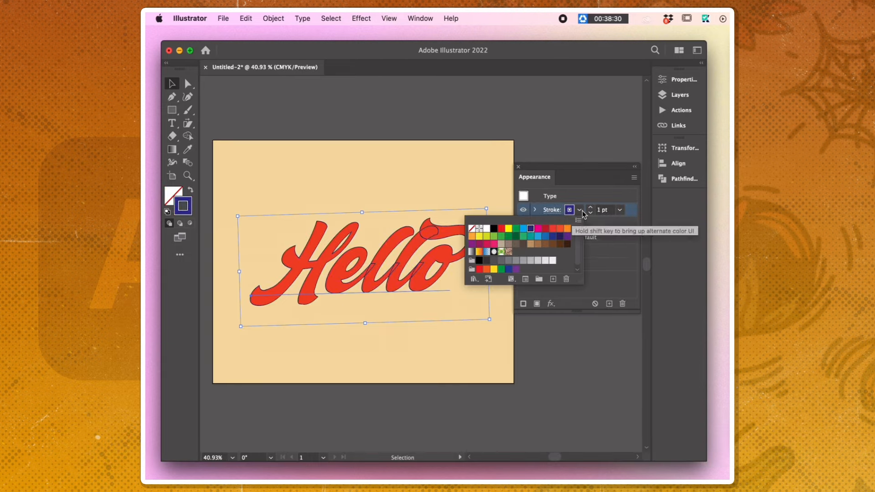
click(619, 210)
click(633, 306)
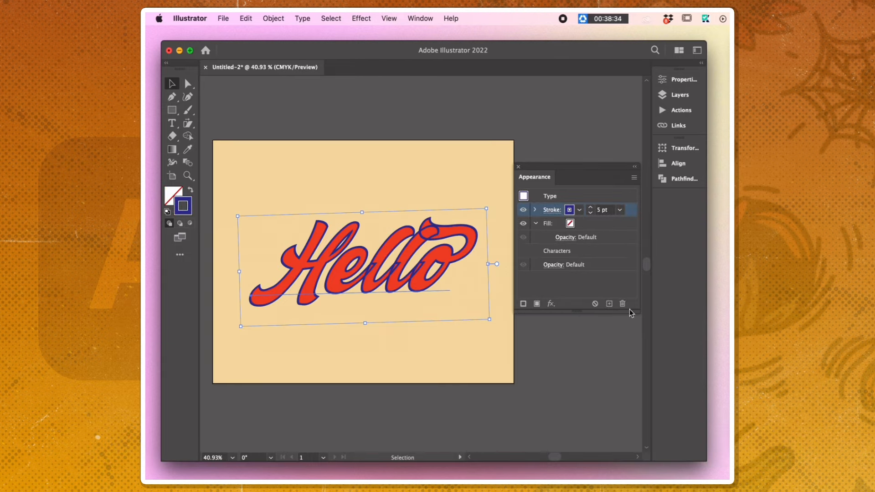
- Apply an Offset Path effect to the Hello text's dark blue stroke so the outline sits outside the letters
click(551, 304)
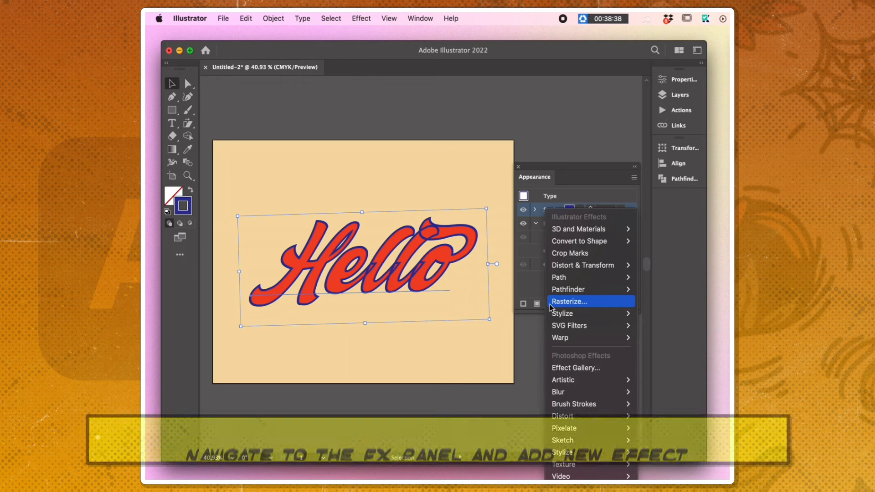
mouse_move(606, 277)
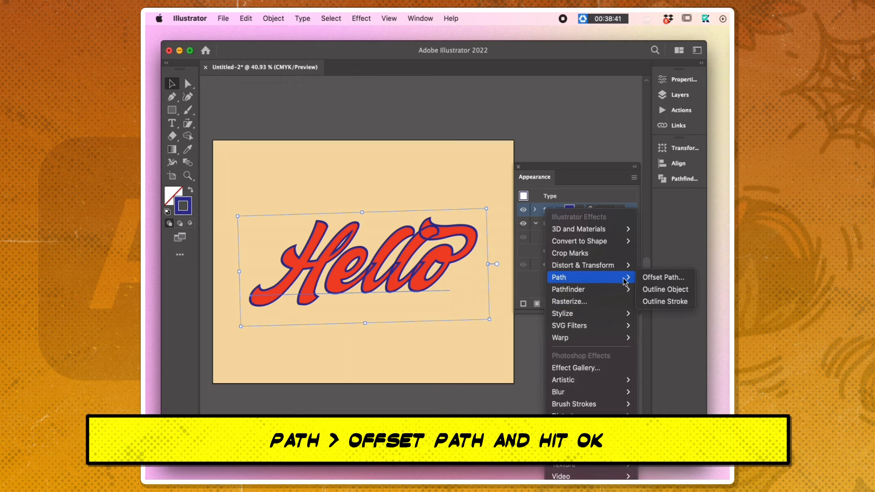
click(646, 281)
click(598, 199)
click(587, 222)
click(644, 241)
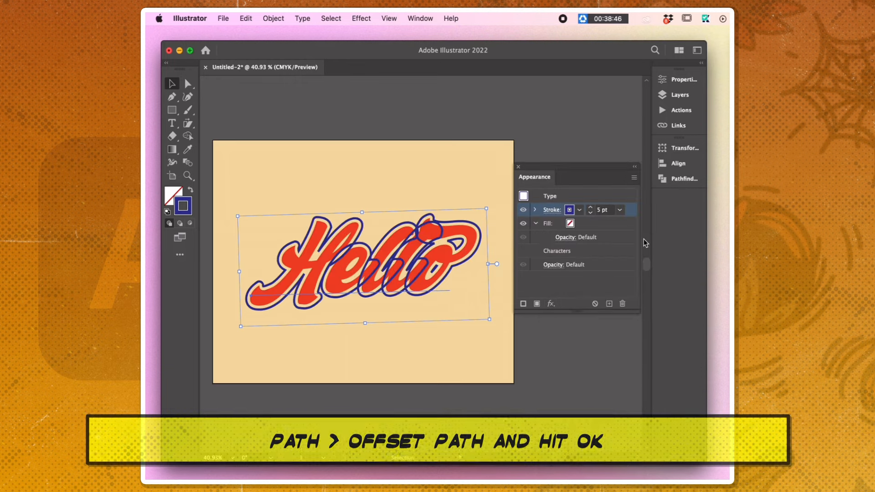
- Merge the overlapping outlines of the Hello stroke with a Pathfinder Add effect, and deselect the text
click(550, 304)
mouse_move(559, 292)
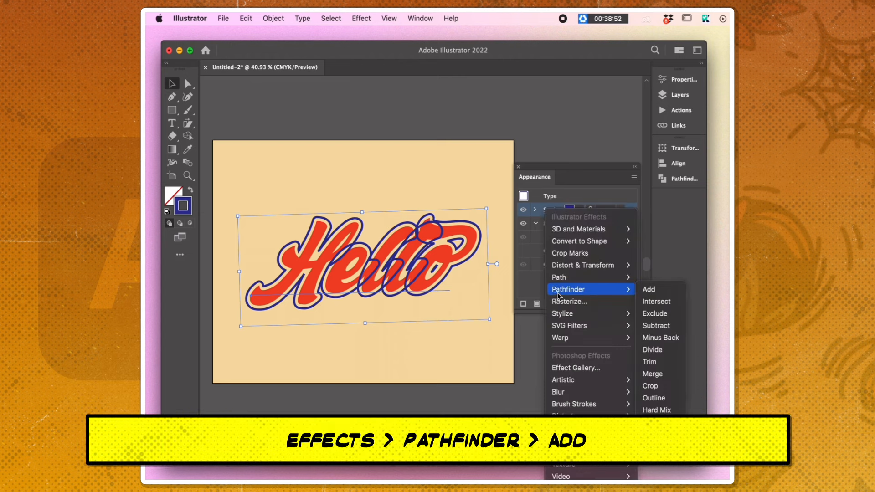
click(649, 290)
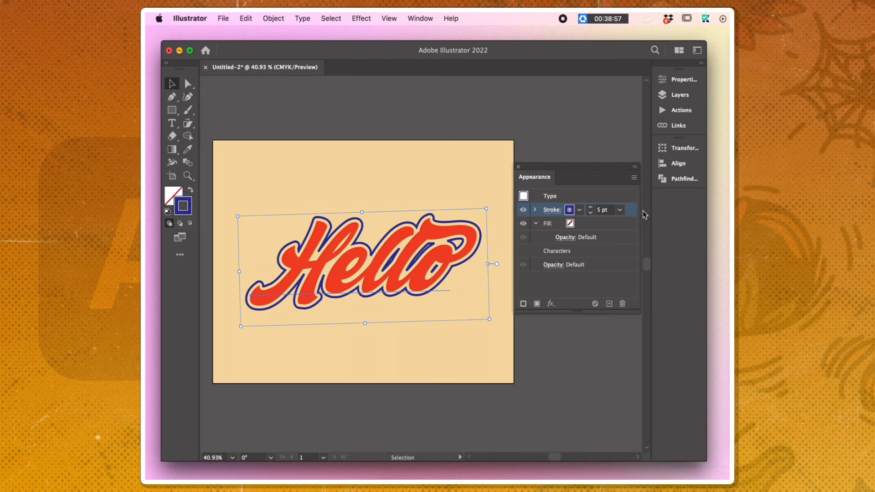
click(561, 96)
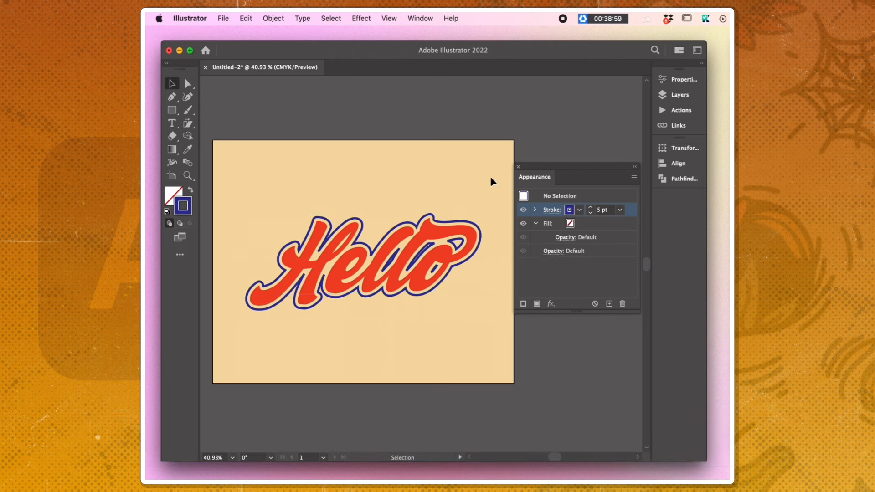
- Edit the wording of the outlined Hello text with the Type tool, entering "!"
click(454, 228)
key(t)
click(454, 259)
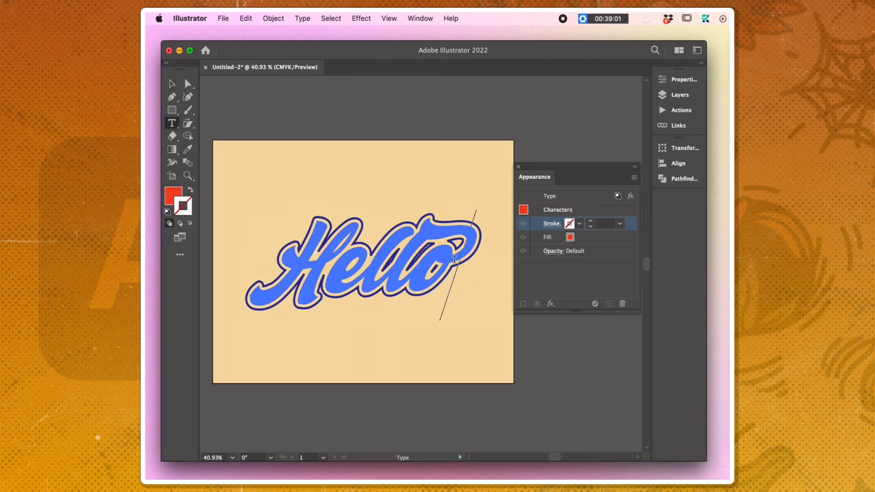
text(!)
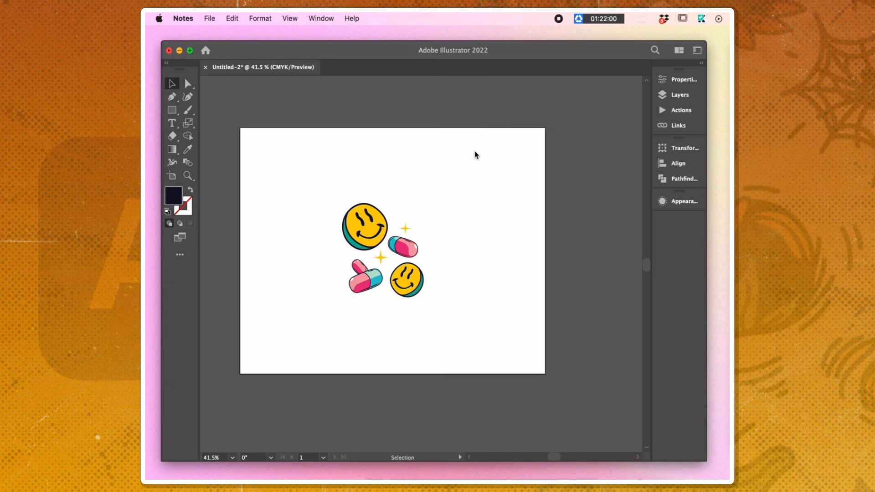
- Select all the smiley, pill and sparkle artwork on the artboard and group it
click(449, 193)
drag(439, 190, 314, 318)
key(super+g)
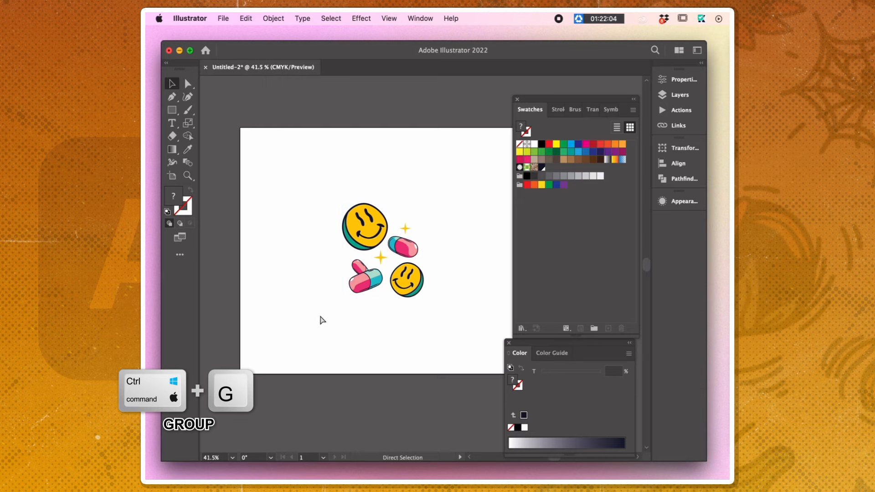
key(v)
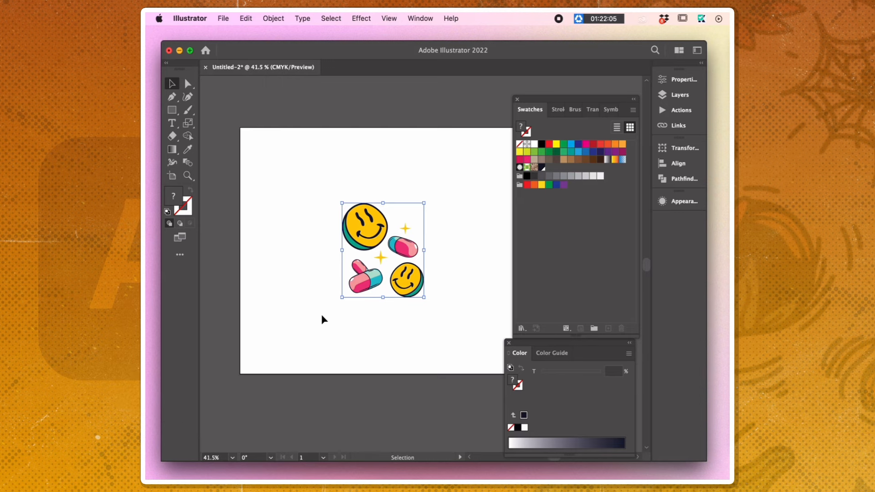
- Make a pattern from the grouped artwork and widen its tile to about 229 pt with the Pattern Tile tool
click(273, 20)
mouse_move(346, 319)
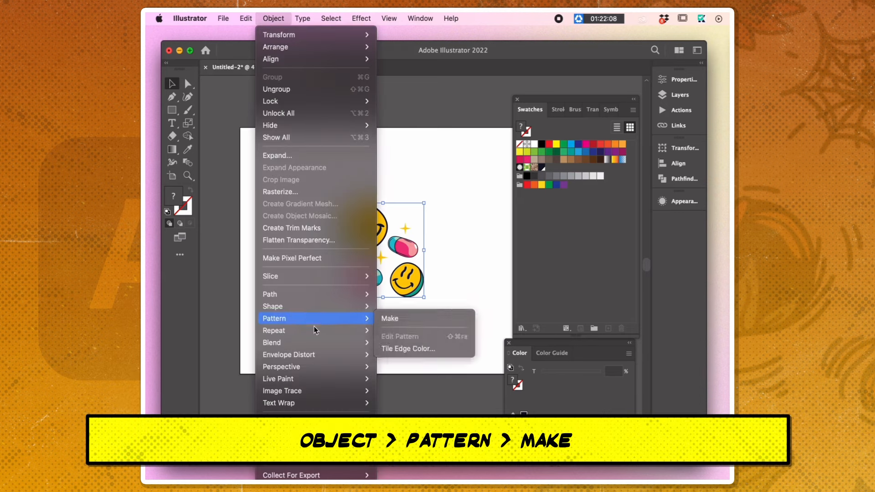
click(397, 323)
click(217, 204)
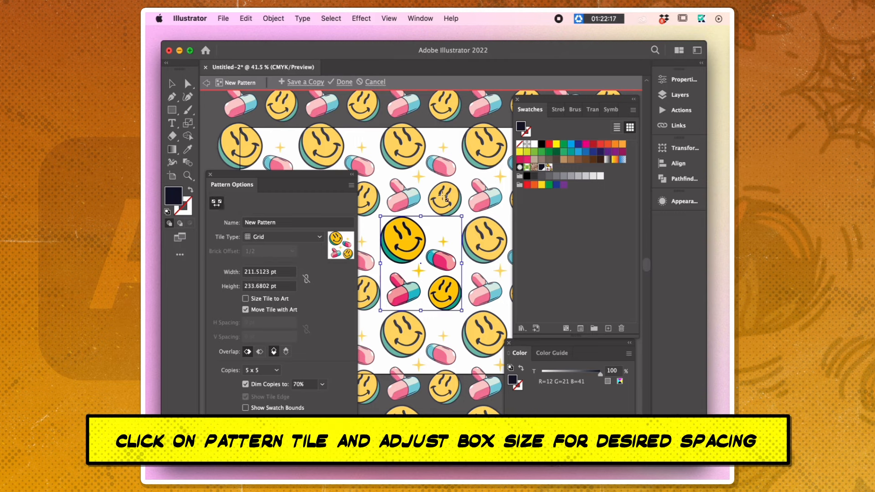
drag(461, 310, 469, 314)
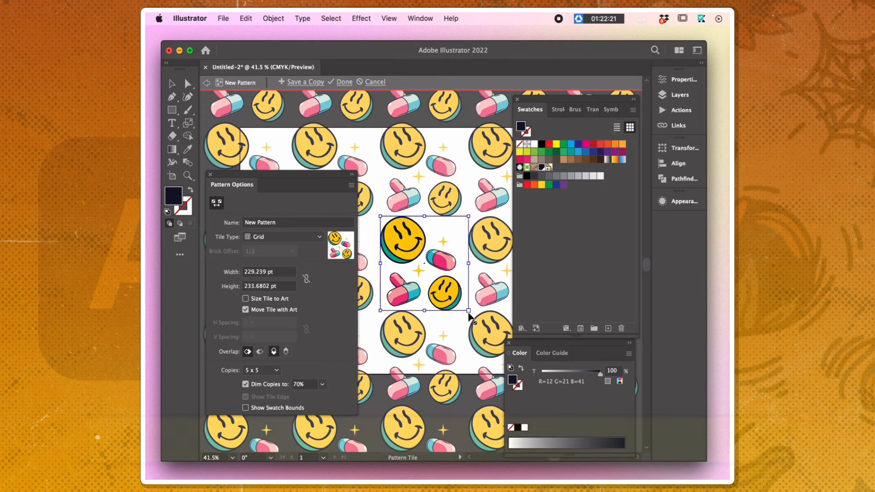
- Set the pattern's tile type to Brick by Column and finish editing the pattern
click(285, 236)
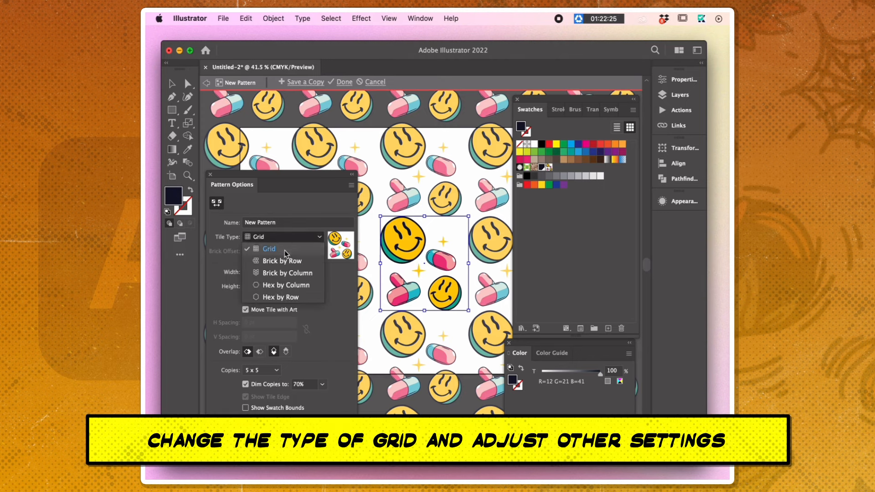
click(285, 273)
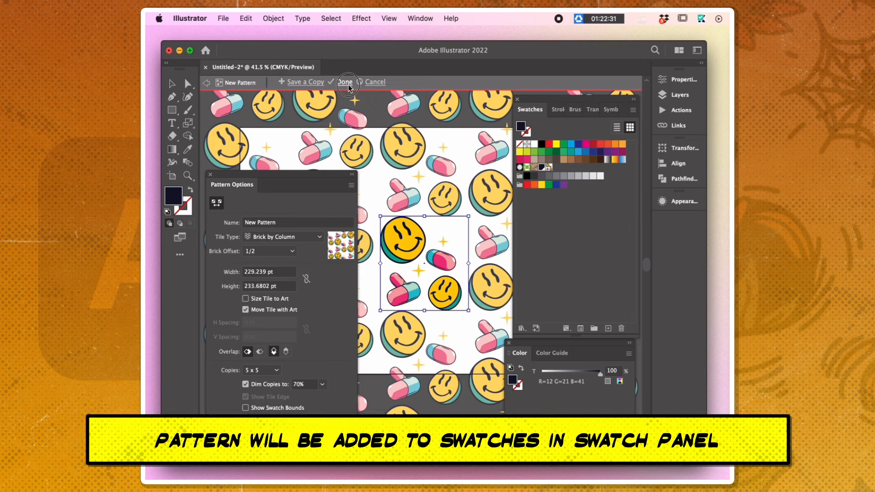
click(345, 82)
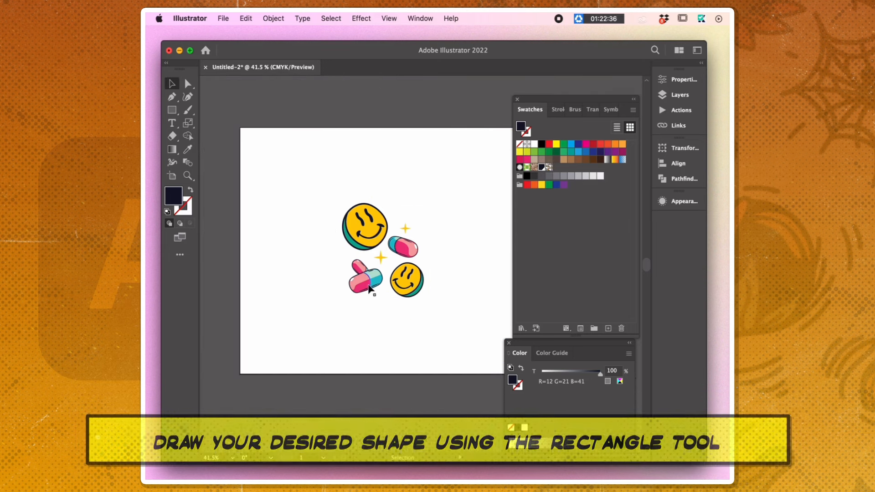
- Delete all the original smiley and pill artwork from the artboard
key(super+a)
key(Delete)
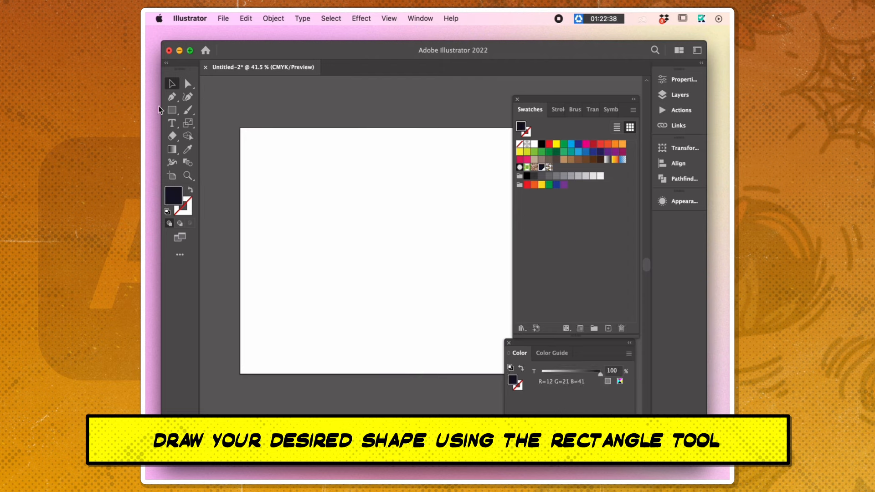
- Draw a tall rectangle in the middle of the artboard and fill it with the new smiley pattern swatch
click(172, 110)
drag(344, 163, 461, 343)
key(v)
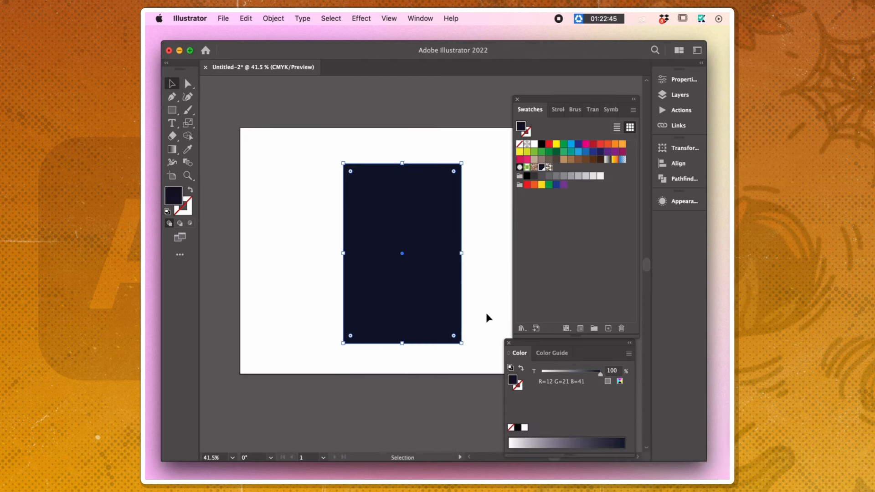
click(490, 266)
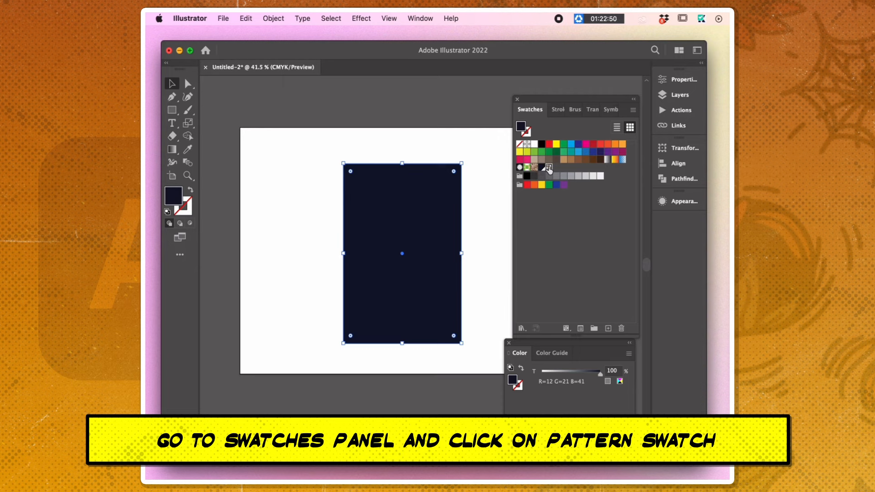
click(549, 168)
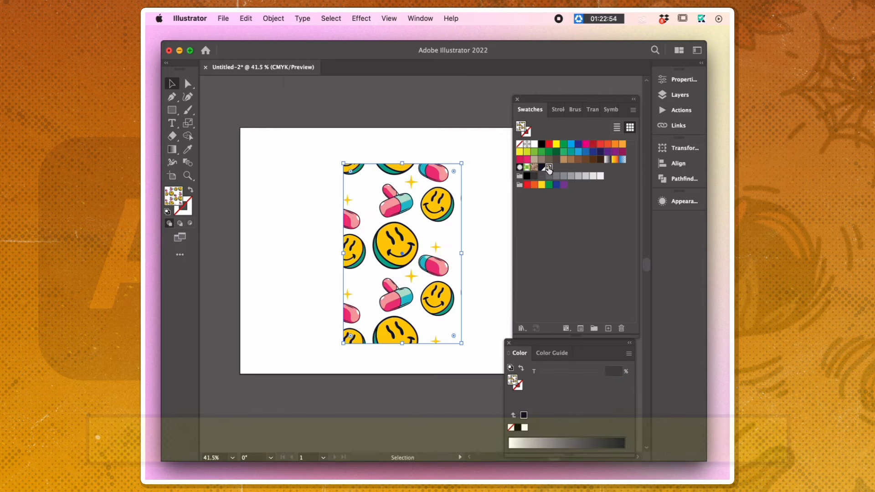
- Scale only the pattern inside the rectangle uniformly to 28%, with Transform Objects off and Transform Patterns on
double_click(188, 123)
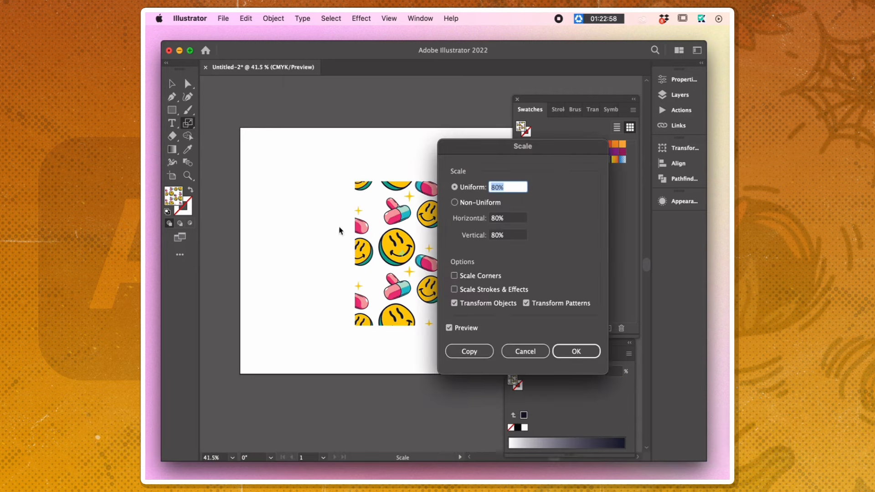
click(454, 303)
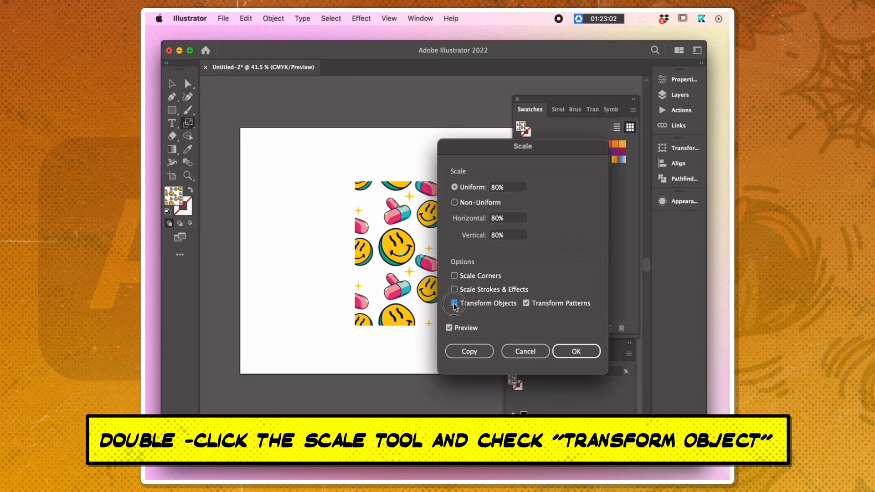
click(510, 188)
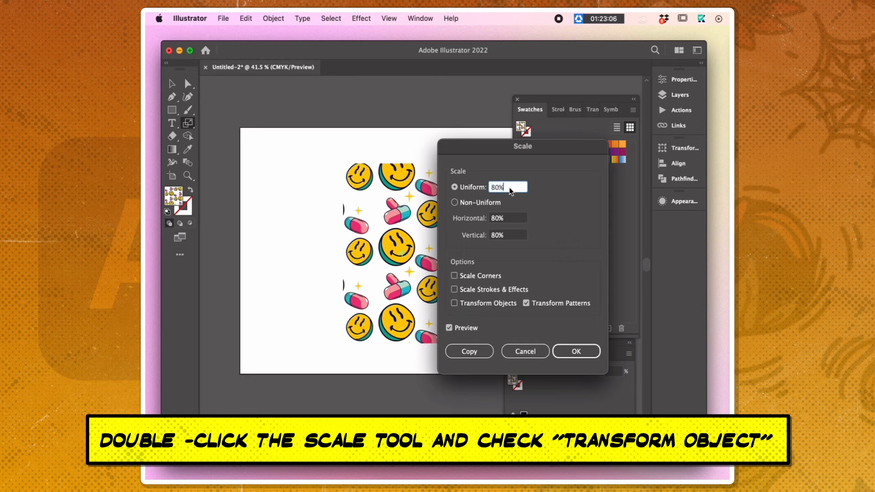
scroll(501, 189, down, 20)
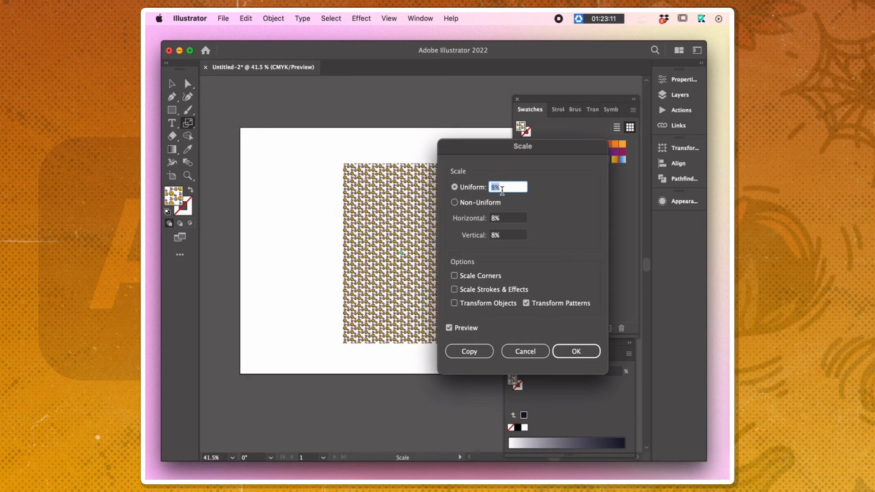
scroll(502, 189, up, 20)
scroll(501, 190, down, 5)
scroll(502, 189, down, 1)
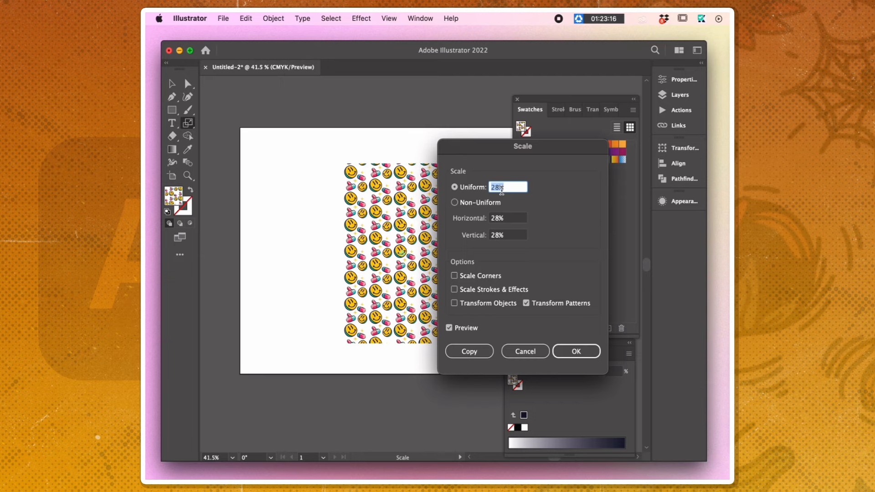
click(567, 348)
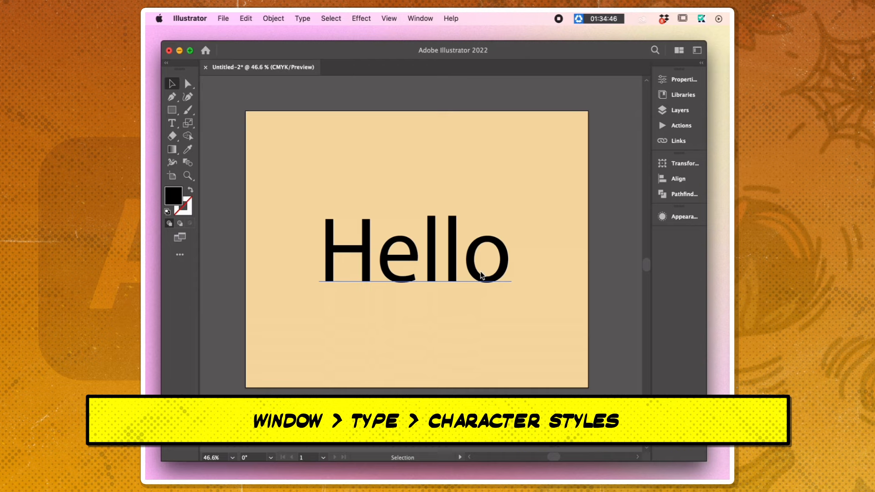
- Display the Character Styles panel for the Hello text
click(420, 19)
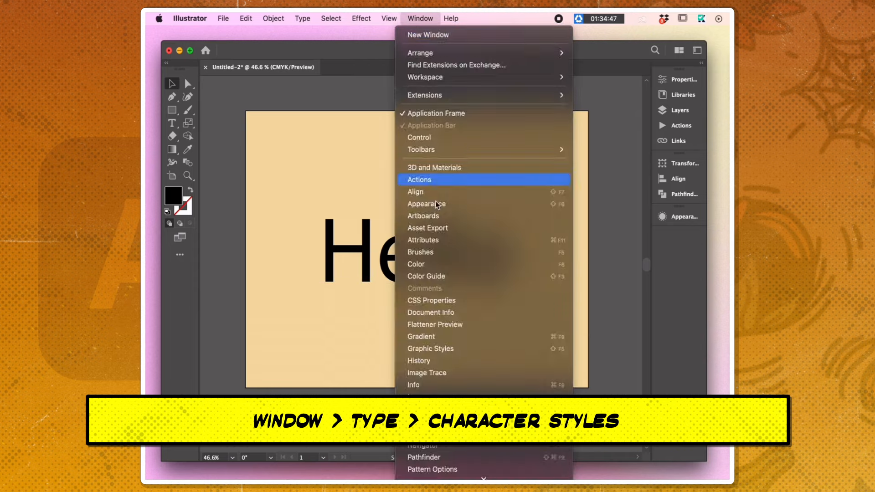
scroll(479, 273, down, 5)
mouse_move(538, 433)
click(607, 446)
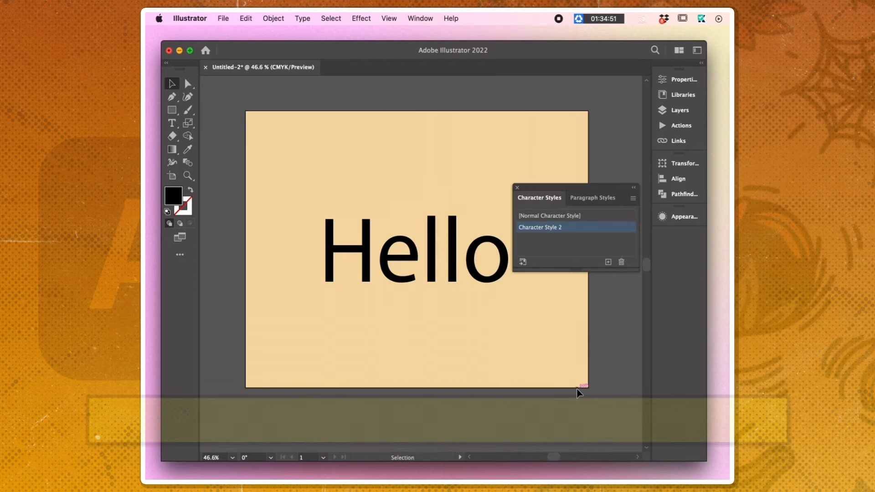
- Change the font family of Character Style 2 to Revelstoke in its basic character formats
double_click(569, 230)
click(417, 187)
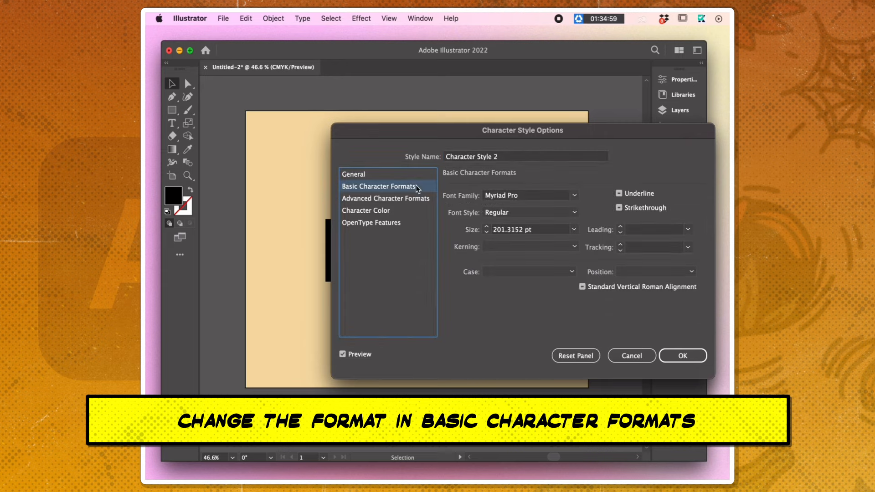
click(575, 196)
drag(524, 196, 427, 186)
text(Revelstoke)
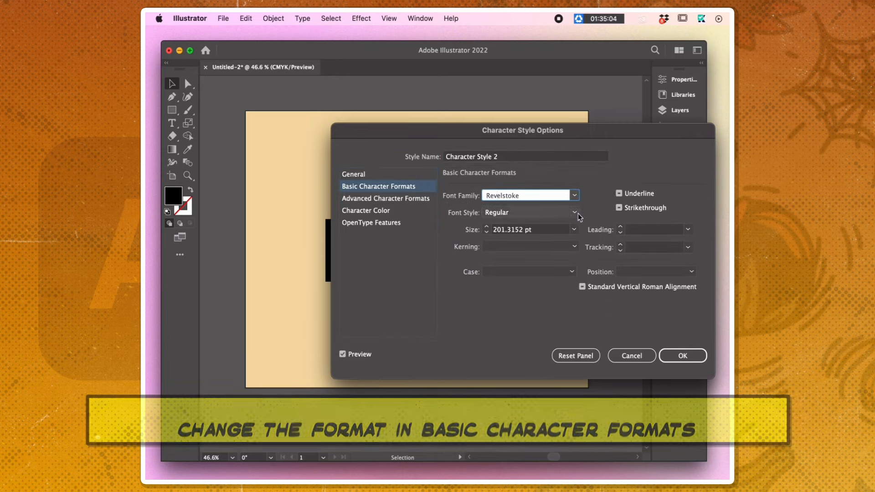
- Set the font size of Character Style 2 to 200 pt and apply the style changes
click(575, 213)
click(517, 235)
click(516, 233)
text(200)
click(683, 355)
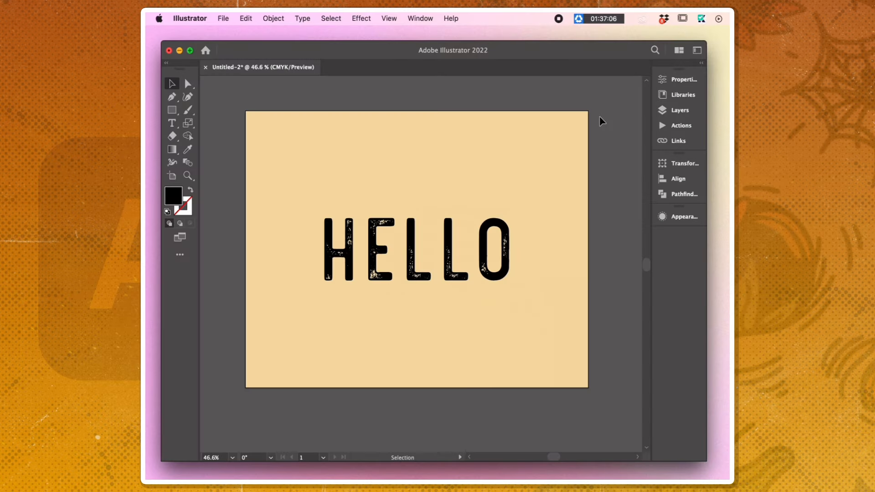
- Open a second window of the HELLO document and tile both windows side by side
click(409, 18)
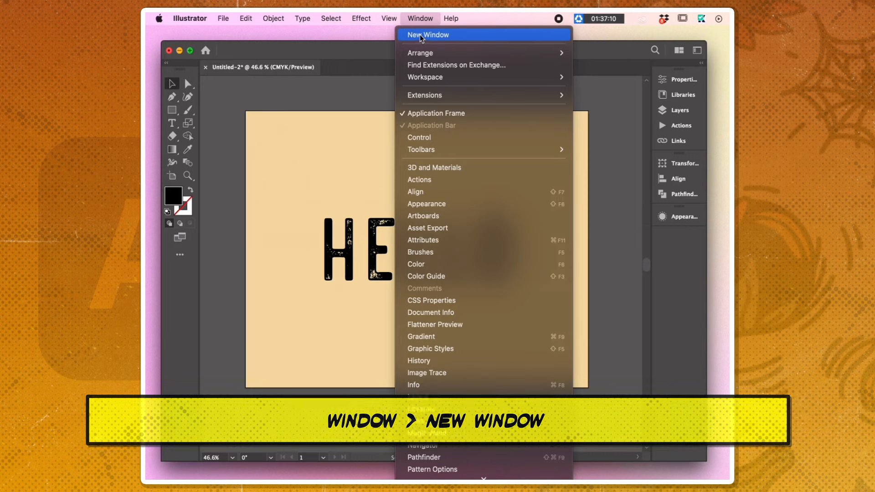
click(420, 36)
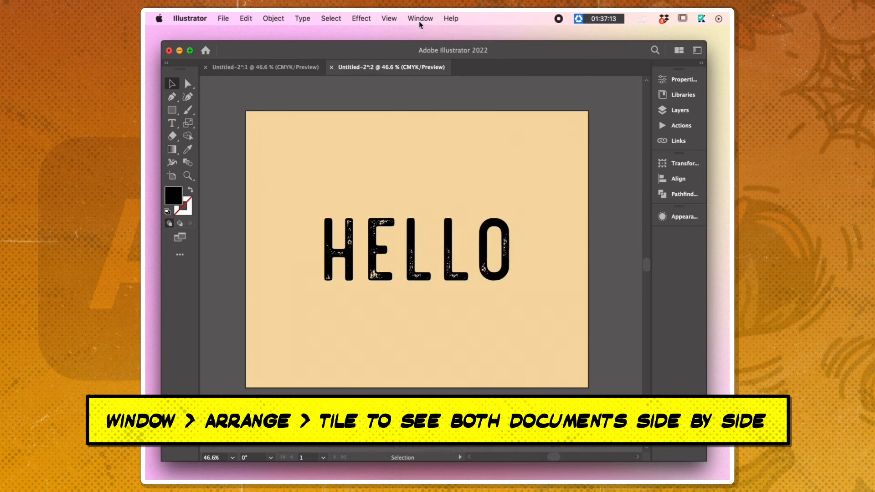
click(419, 18)
mouse_move(457, 52)
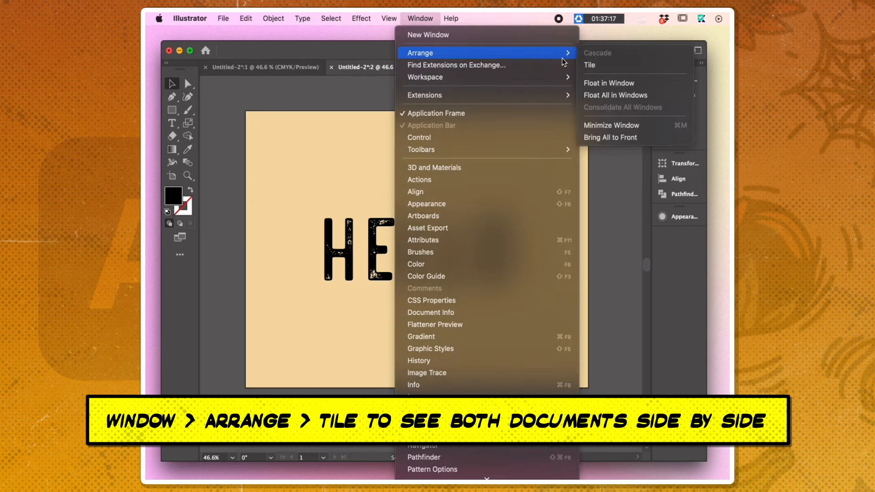
click(592, 65)
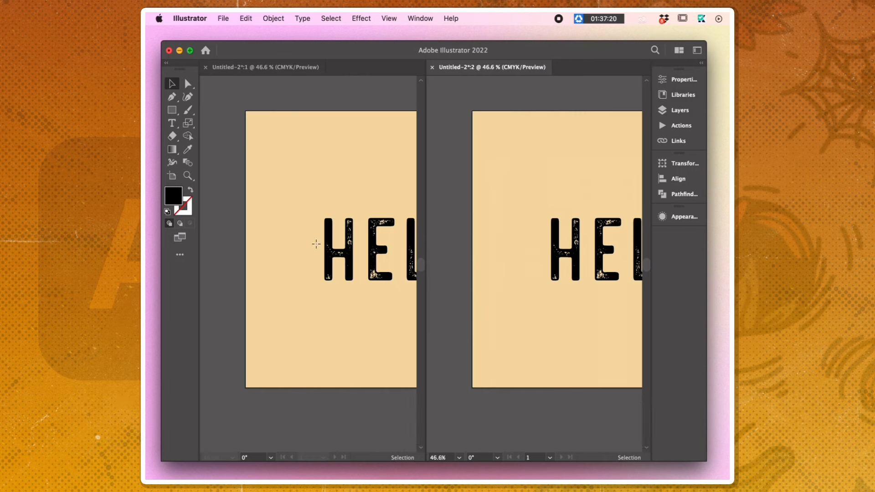
scroll(365, 251, right, 3)
scroll(555, 256, right, 3)
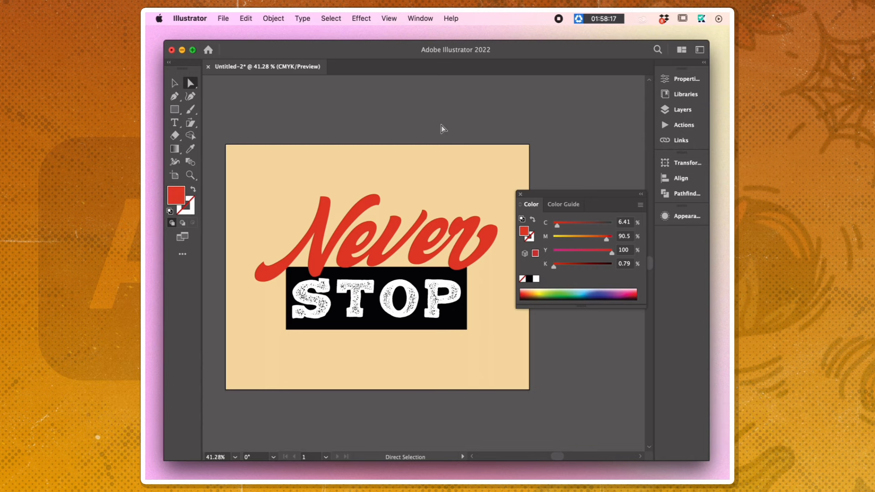
- Enable Type Object Selection by Path Only in the Type preferences and apply the setting
click(187, 19)
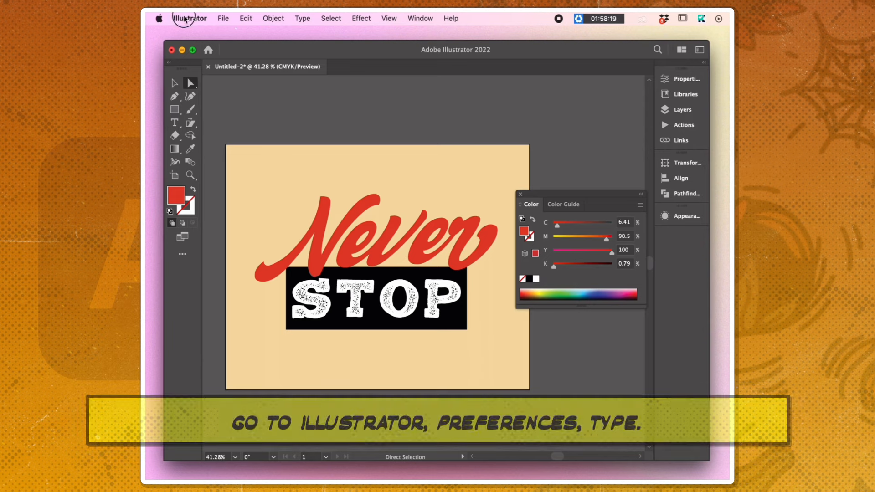
mouse_move(195, 55)
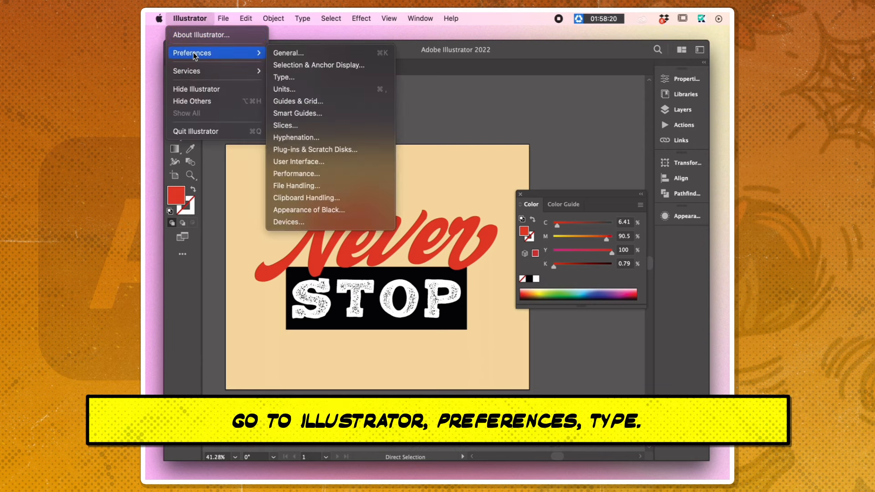
click(292, 77)
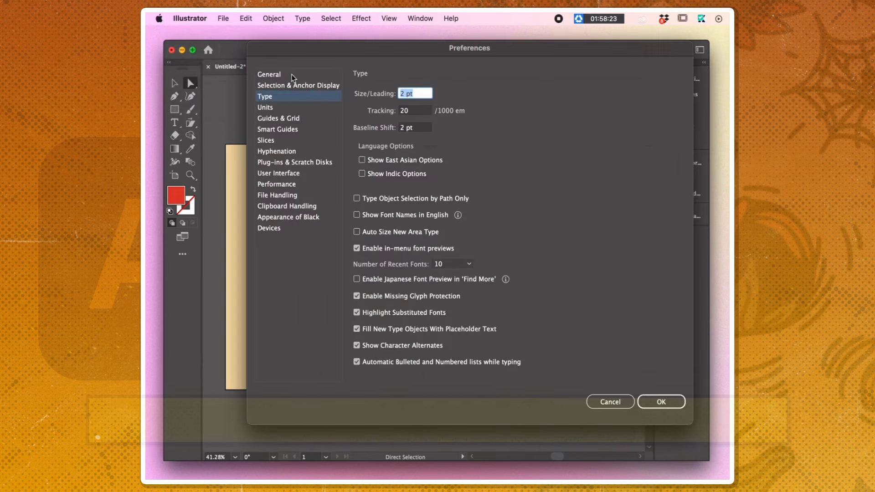
click(362, 199)
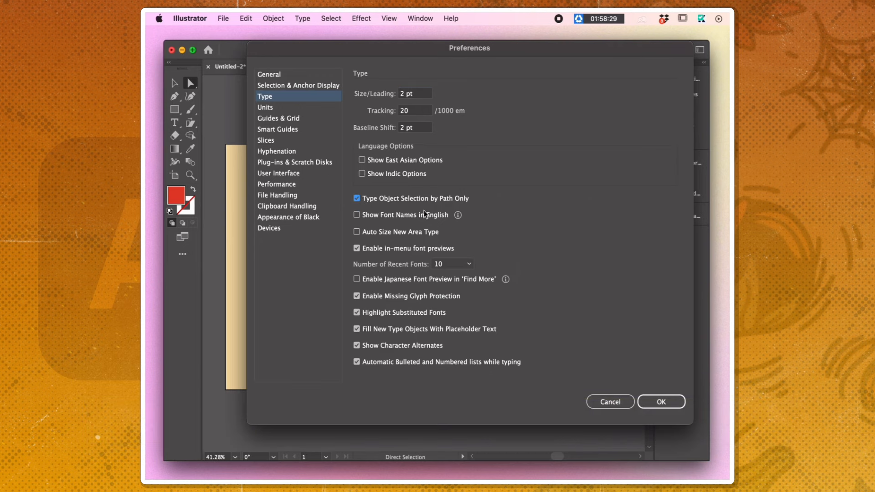
click(673, 403)
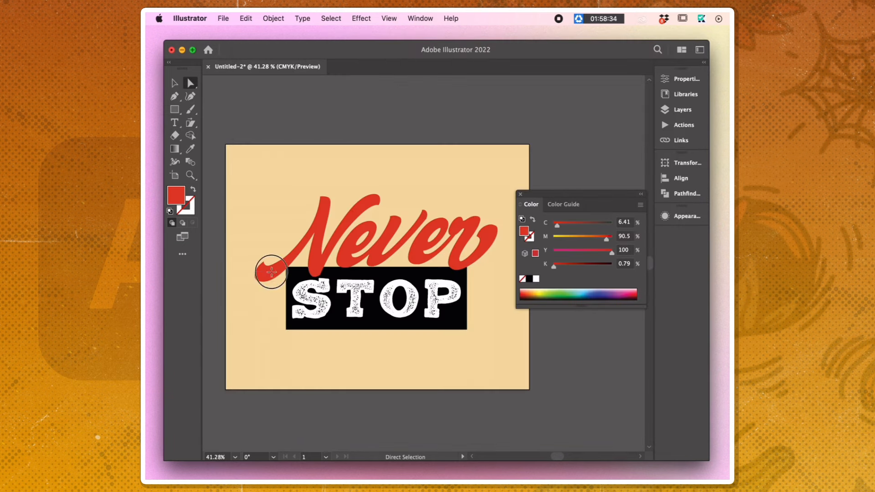
- Select the black rectangle behind the STOP text with the Direct Selection tool
mouse_move(272, 273)
mouse_down()
mouse_move(272, 264)
mouse_move(272, 273)
mouse_up()
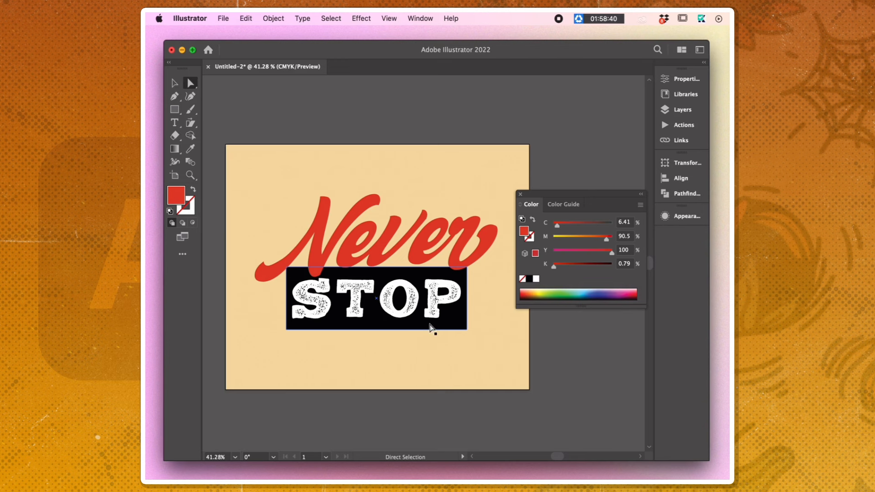
click(458, 327)
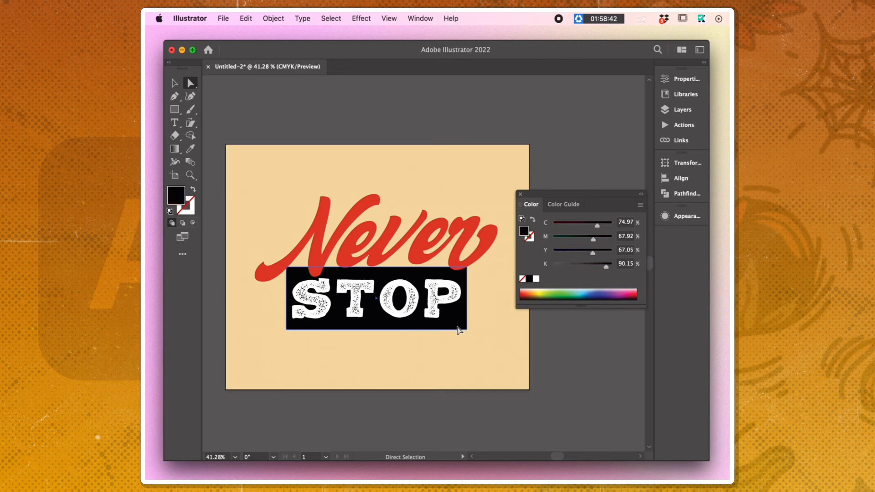